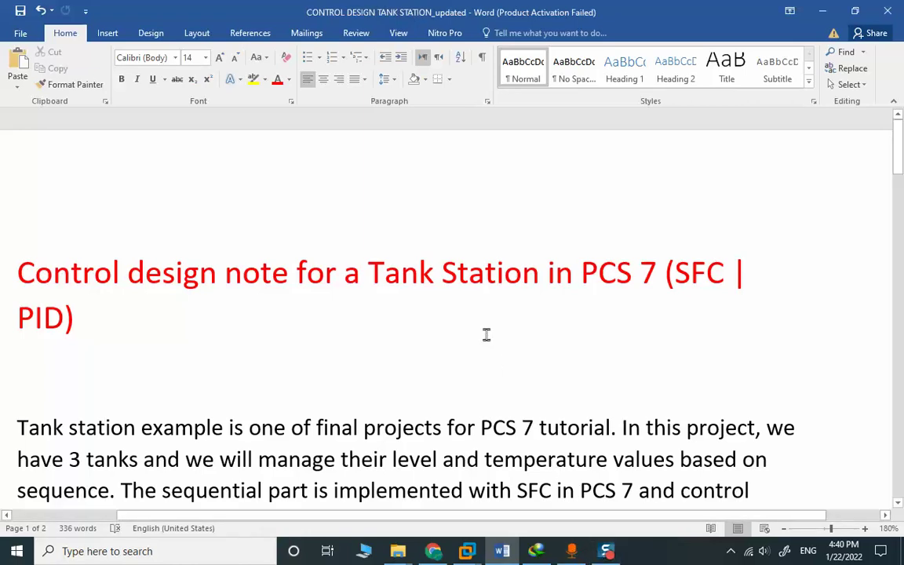
- Scroll through the Word design note, selecting a passage along the way
scroll(486, 335, "down", 2)
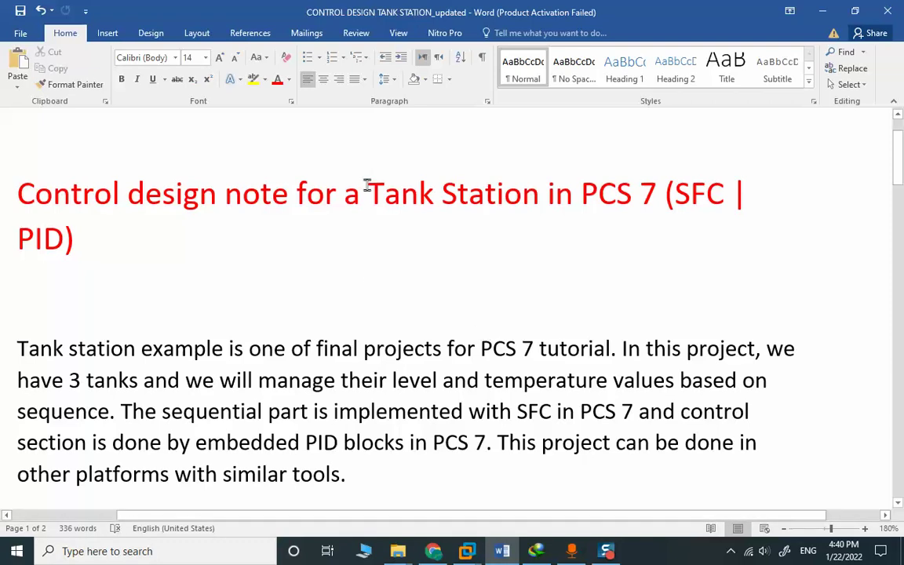
left_click_drag(363, 193, 506, 180)
scroll(352, 309, "down", 3)
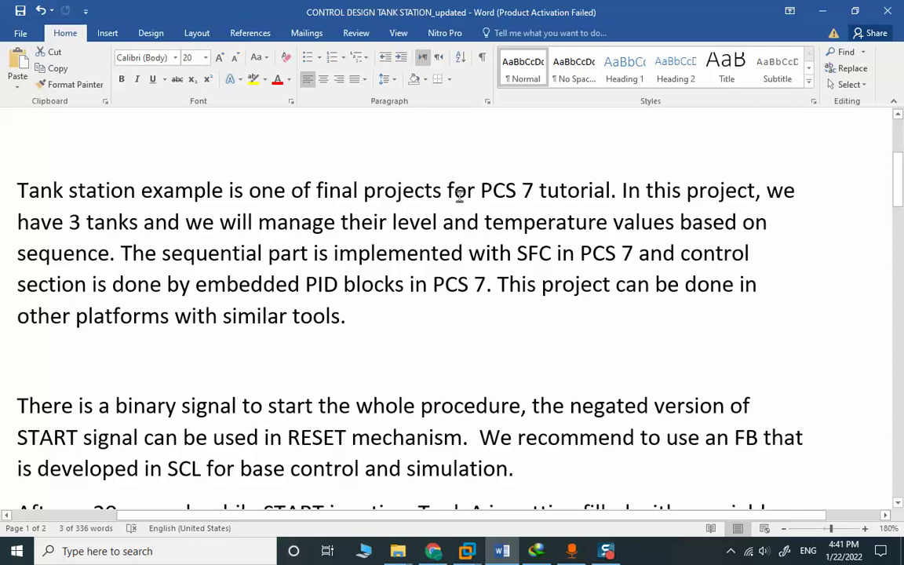
scroll(243, 250, "down", 3)
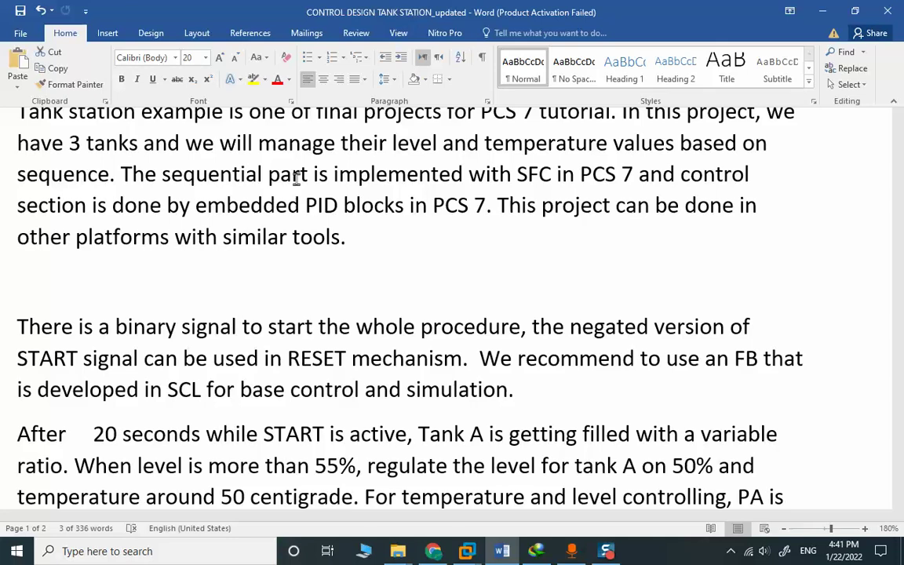
scroll(297, 179, "down", 2)
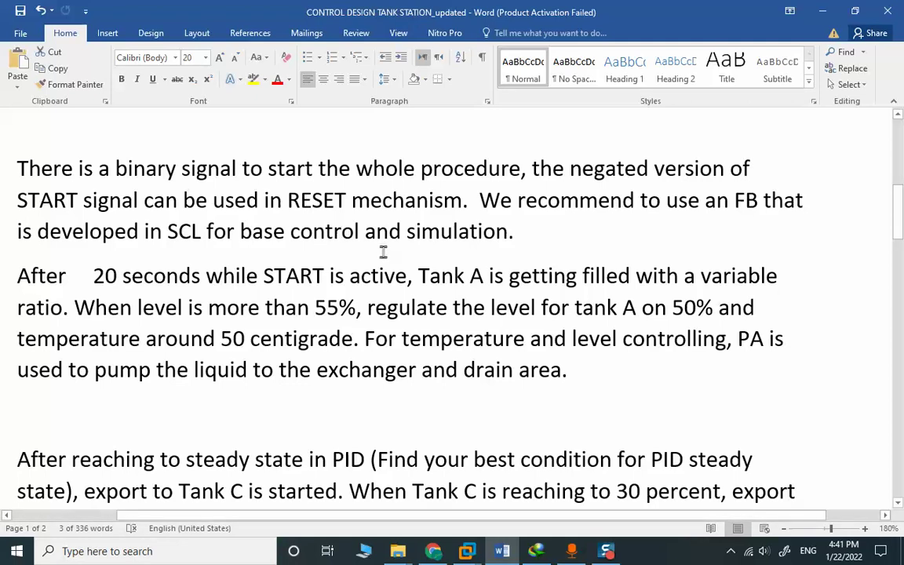
scroll(357, 278, "down", 1)
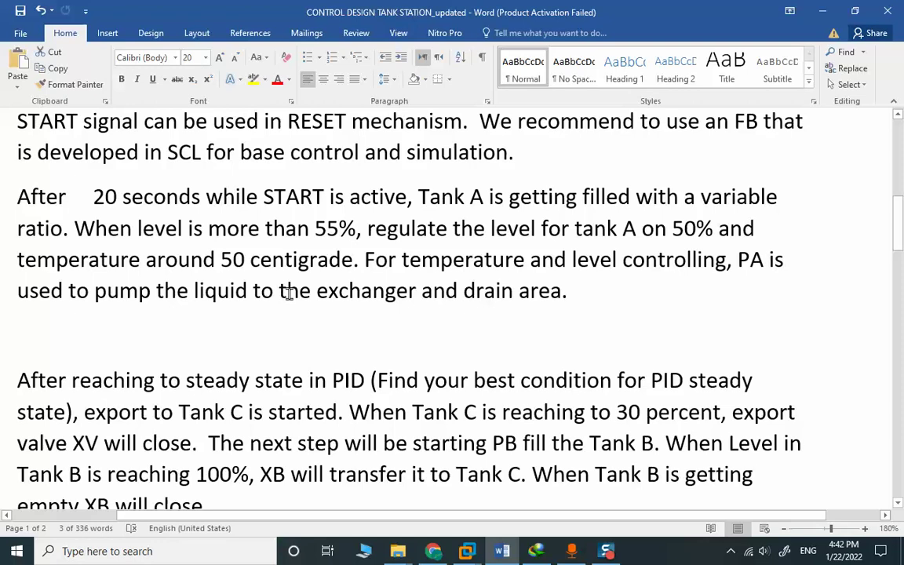
scroll(289, 292, "down", 1)
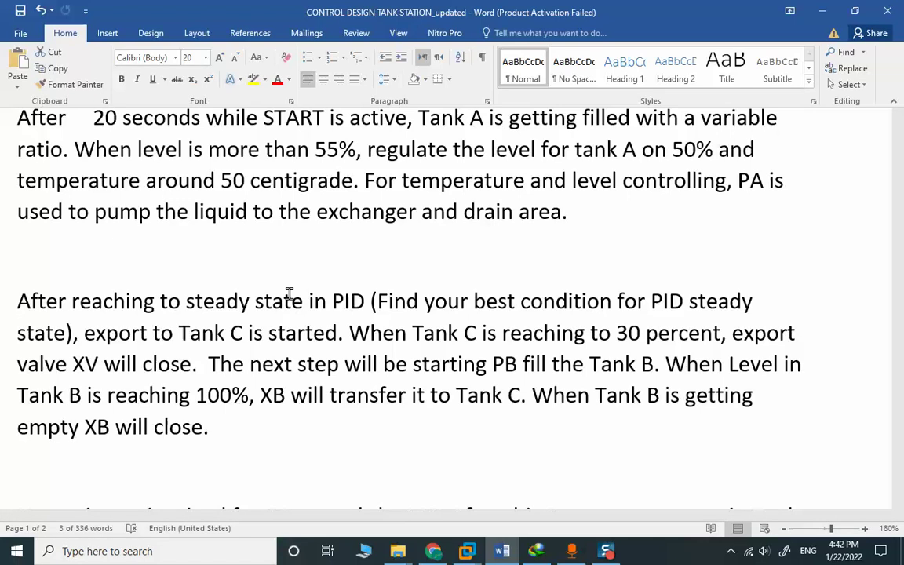
- Bring the PCS 7 V6 virtual machine forward on the Tank A picture and let it capture input
mouse_move(467, 551)
left_click(522, 494)
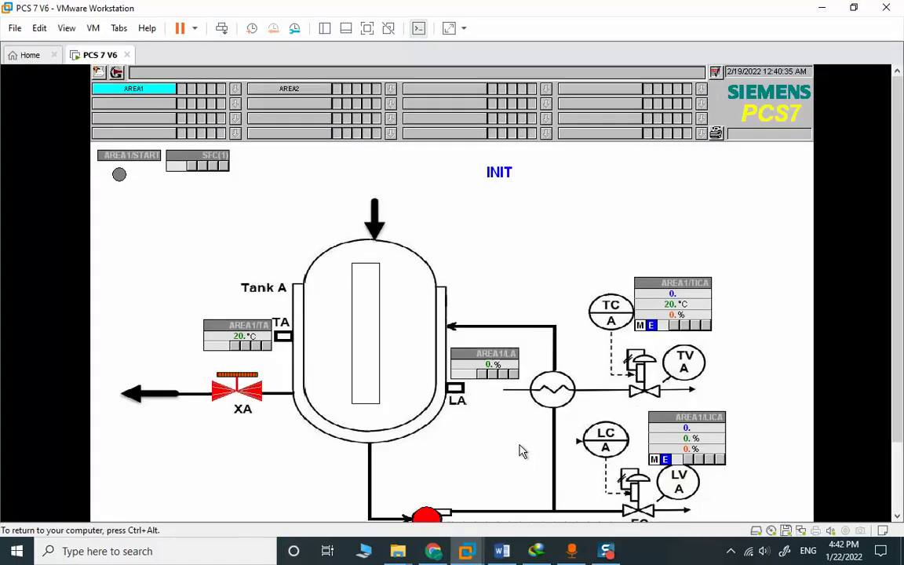
scroll(896, 282, "down", 3)
left_click(440, 461)
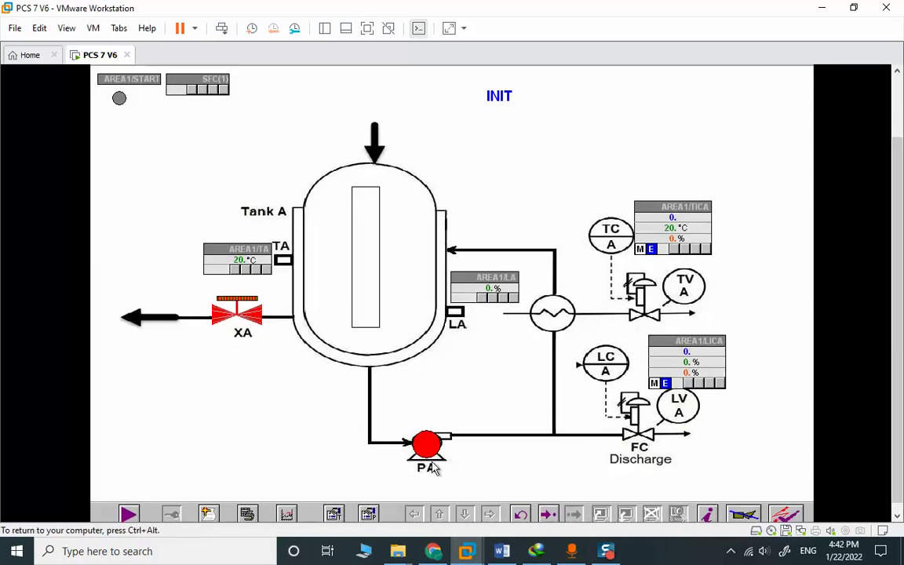
- Return to the Word design note and scroll down to the New mixture paragraph
left_click(503, 552)
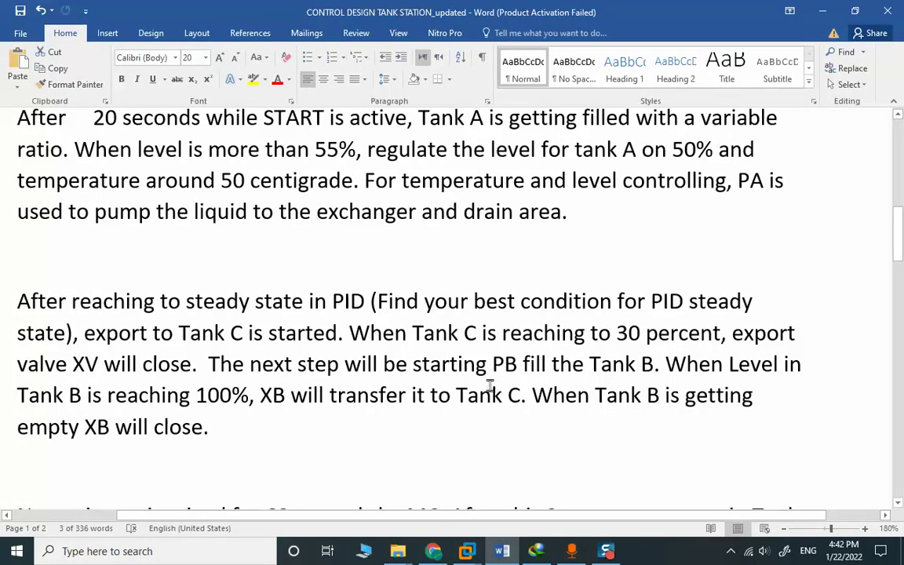
scroll(490, 386, "down", 3)
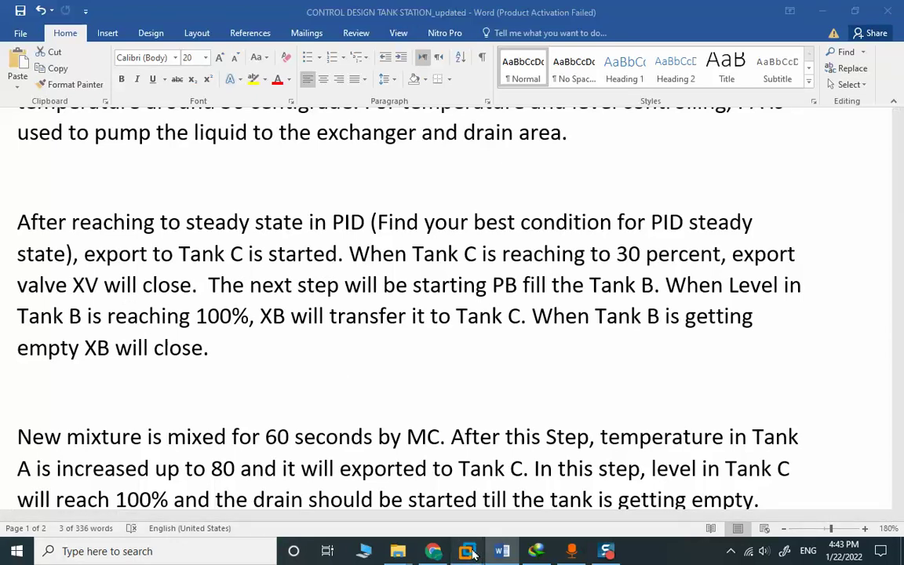
mouse_move(484, 555)
left_click(502, 463)
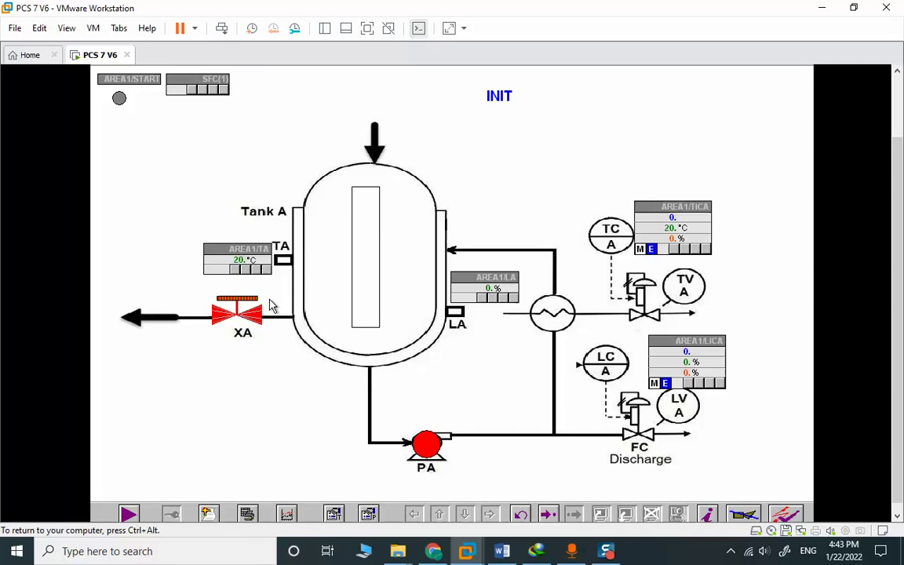
scroll(883, 149, "up", 3)
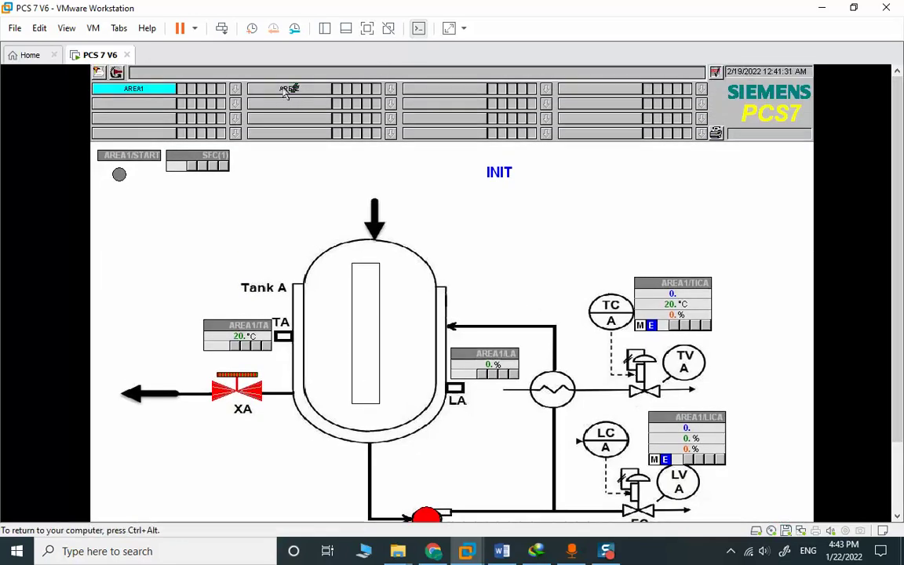
left_click(259, 91)
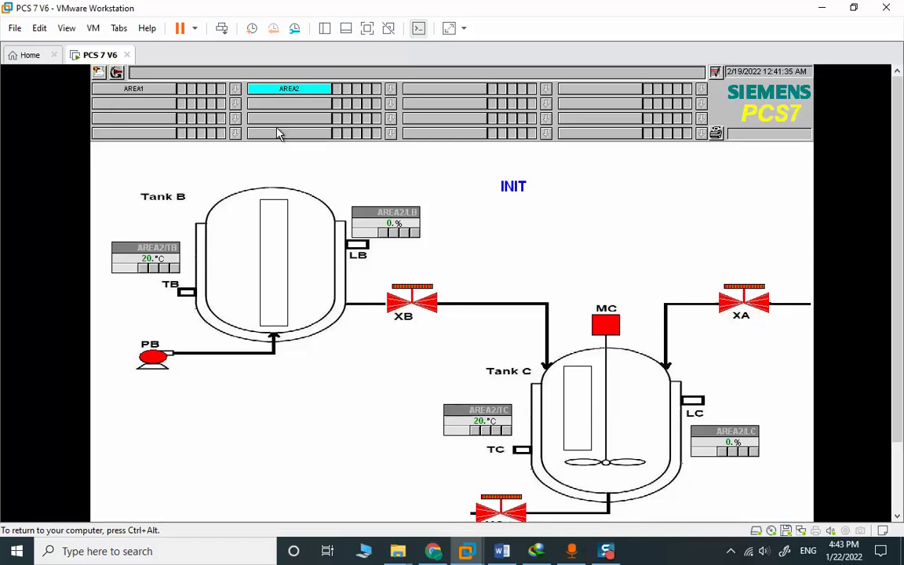
left_click(157, 88)
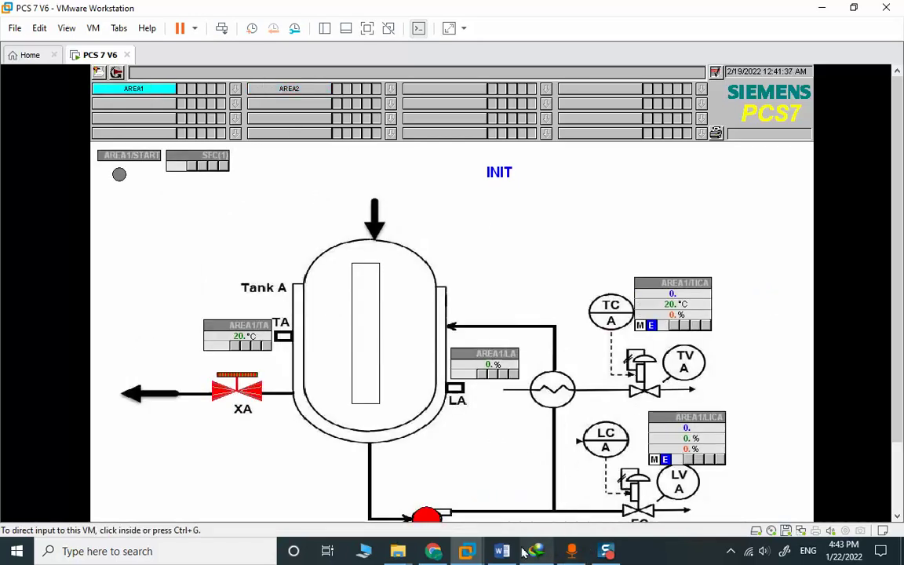
left_click(502, 551)
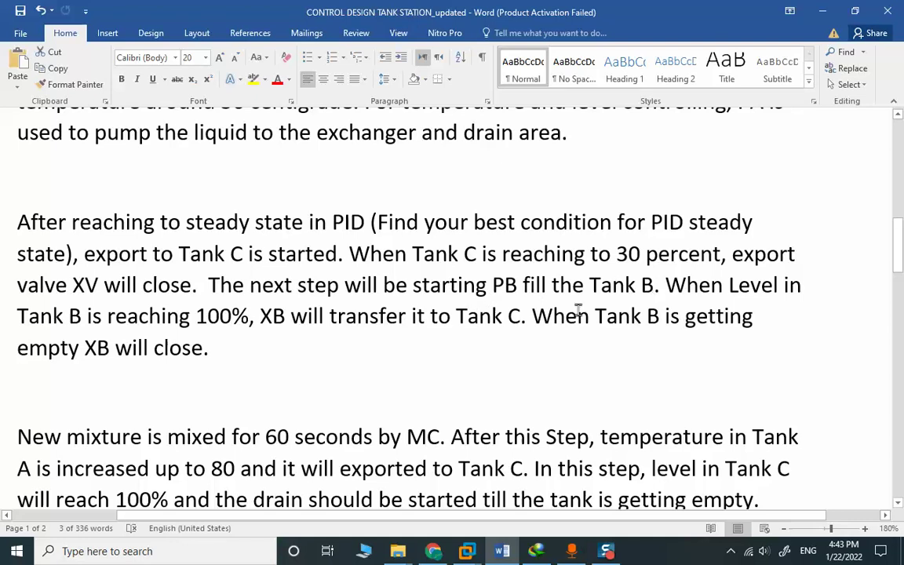
- Switch the PCS 7 display to AREA2 (Tanks B and C), then go back to the Word note
left_click(466, 550)
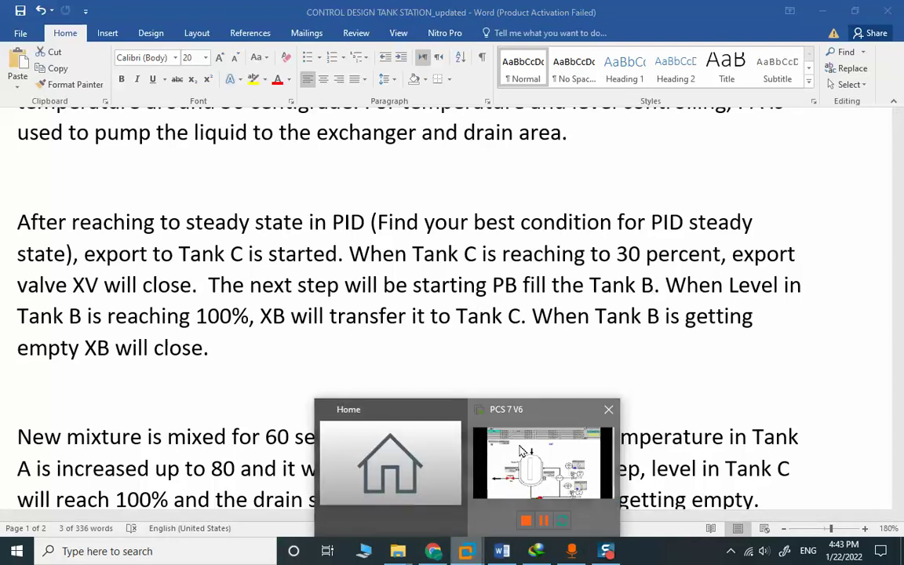
left_click(481, 463)
left_click(297, 90)
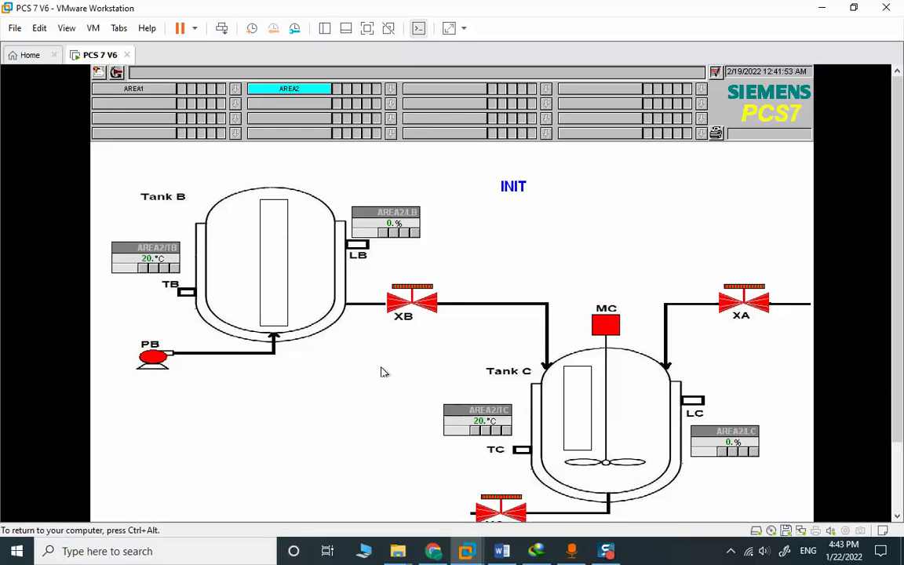
left_click(510, 554)
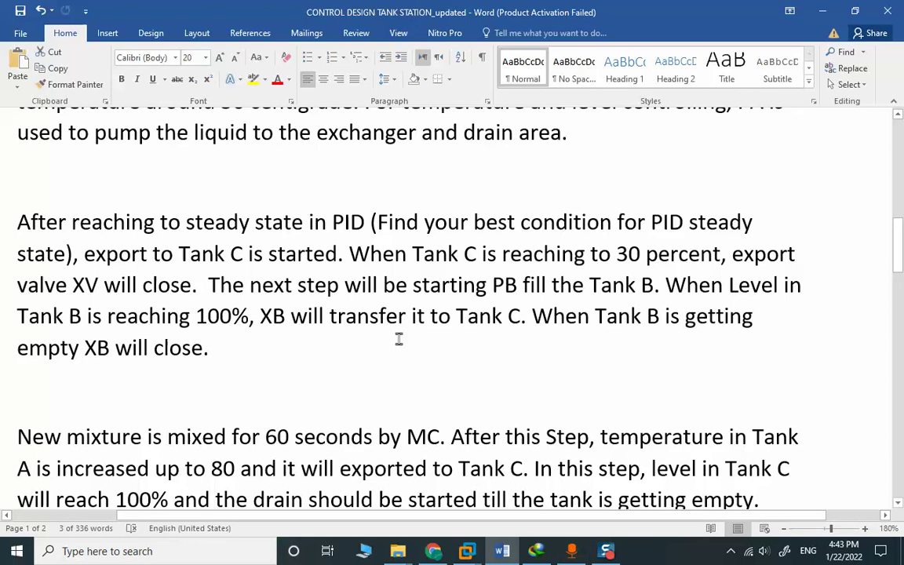
left_click(468, 552)
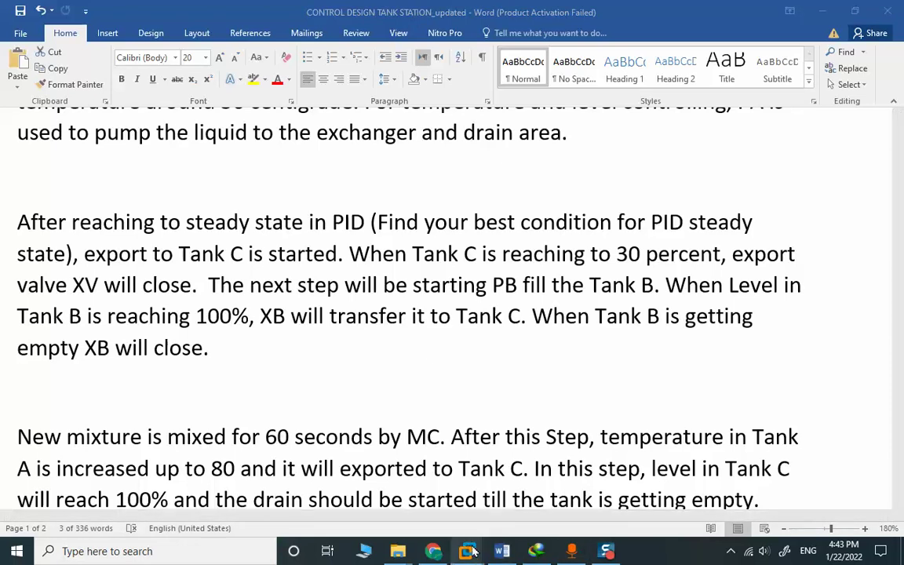
- Bring the PCS 7 Tank B/C picture forward, then release the VM and scroll the Word note
left_click(510, 459)
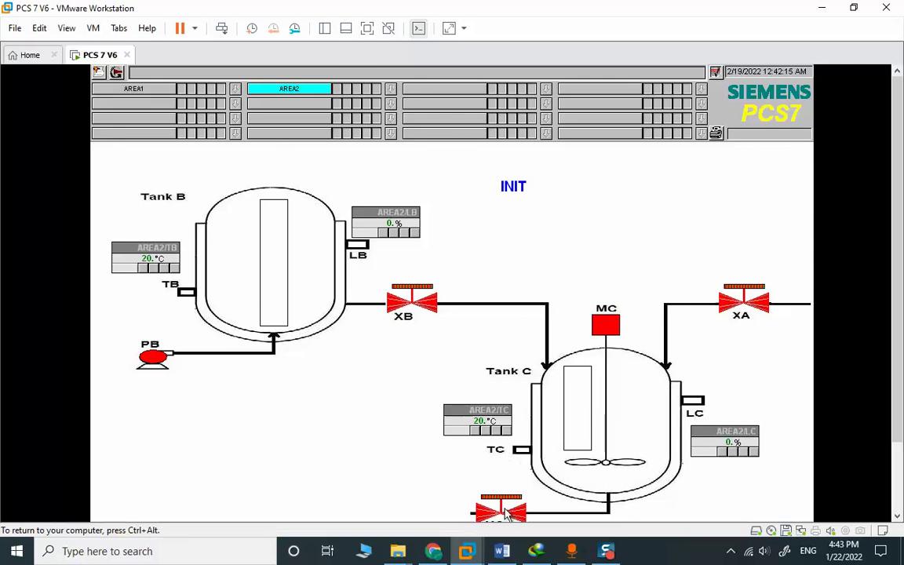
key("ctrl+alt")
key("alt+Tab")
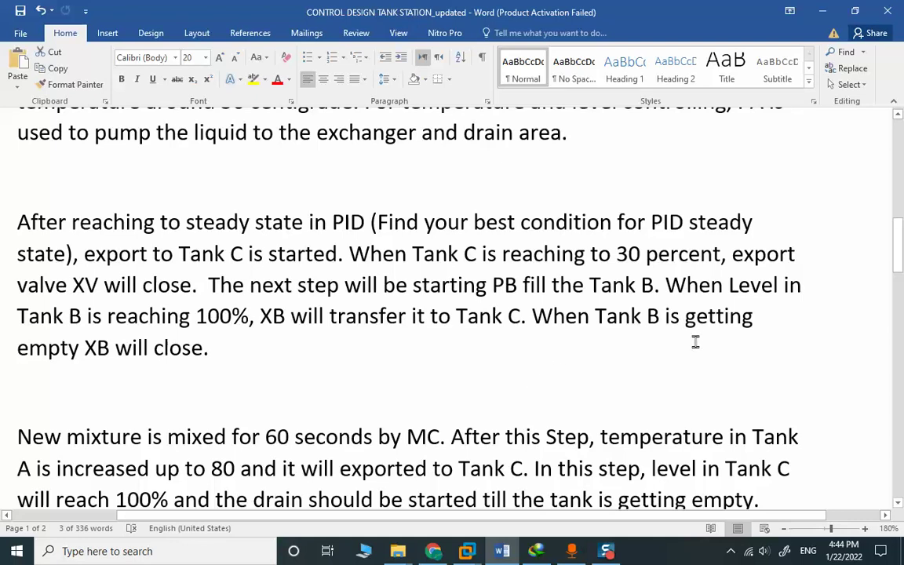
scroll(247, 367, "down", 1)
scroll(248, 368, "down", 1)
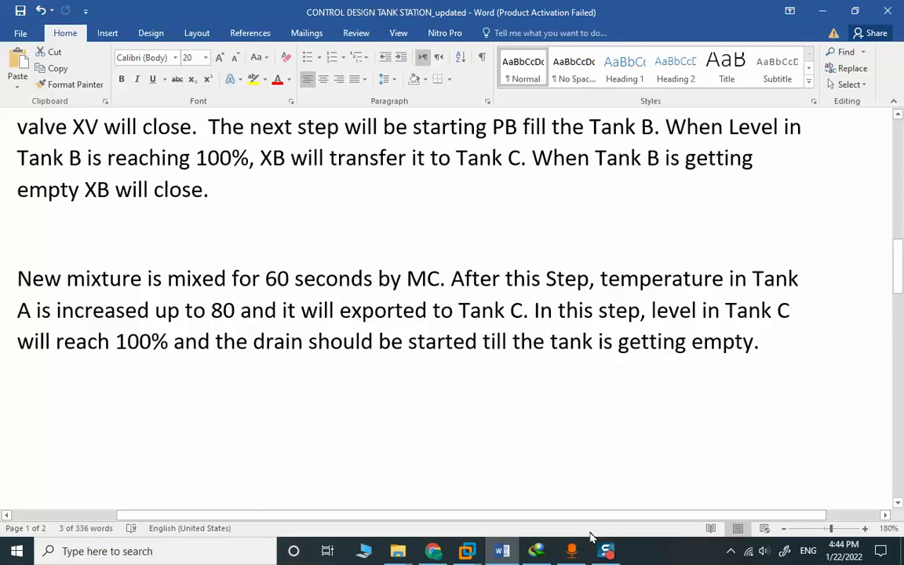
- Return from the PCS 7 VM to Word and scroll down to the page 2 Notes list
mouse_move(471, 551)
left_click(542, 448)
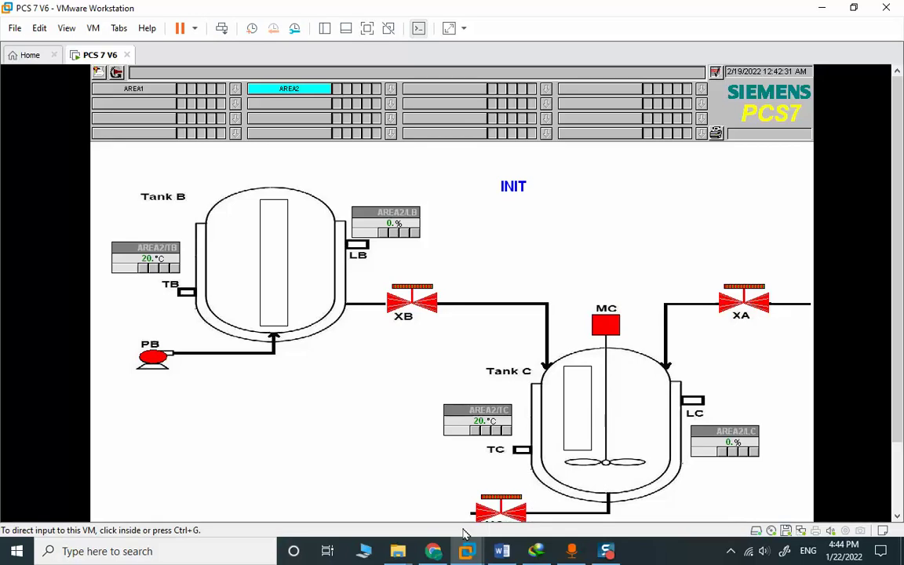
left_click(498, 552)
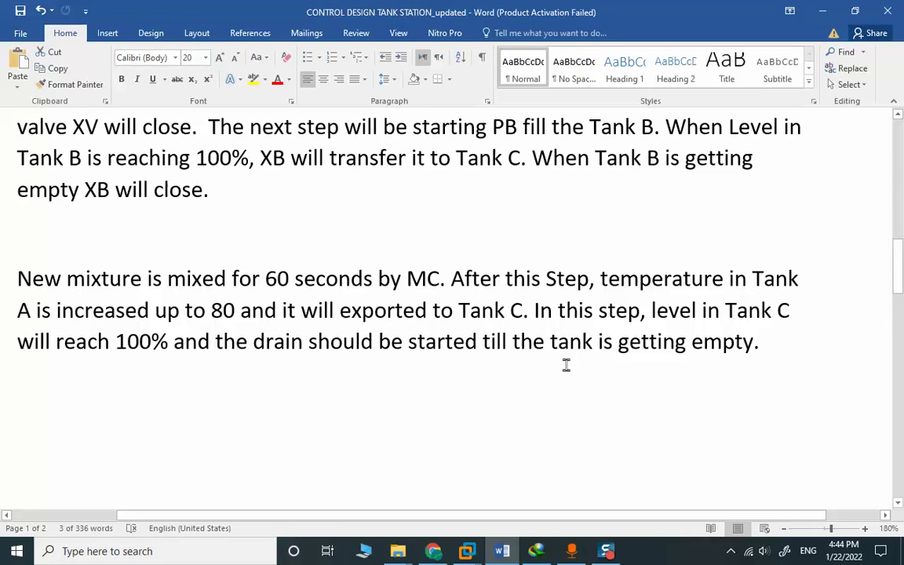
scroll(565, 362, "down", 3)
scroll(566, 369, "down", 1)
scroll(567, 370, "down", 1)
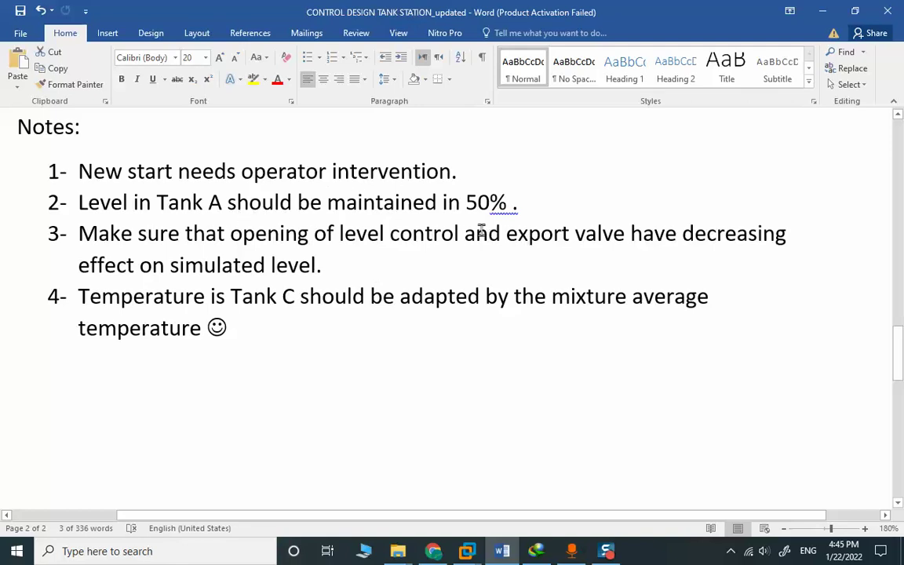
- In note item 2, replace 'in' with 'around' and join '50 %' into '50%'
double_click(452, 202)
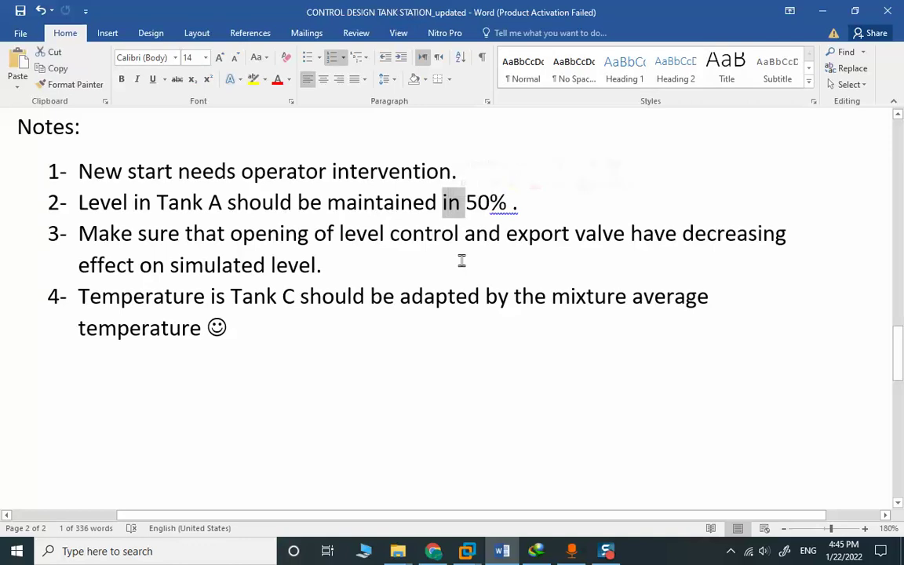
type("aroun")
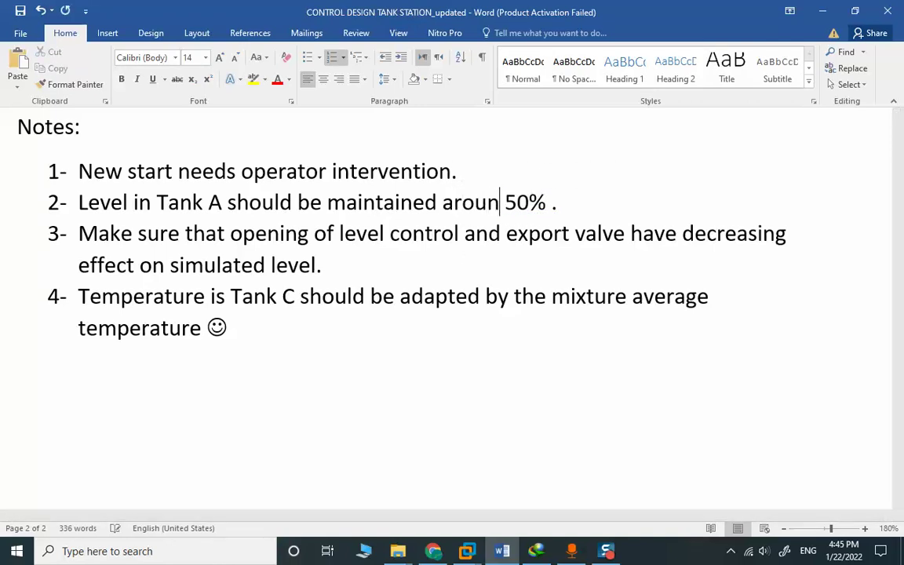
type("d")
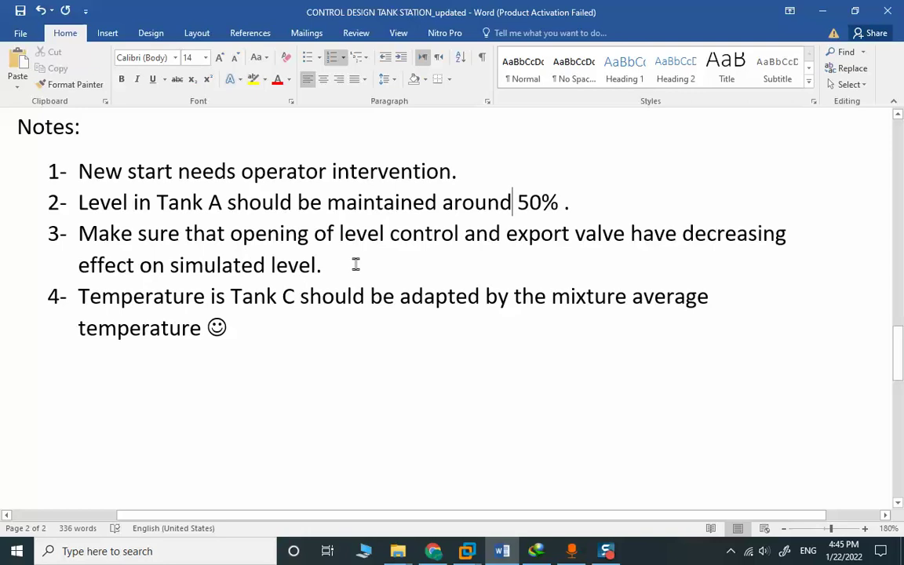
left_click_drag(319, 264, 78, 232)
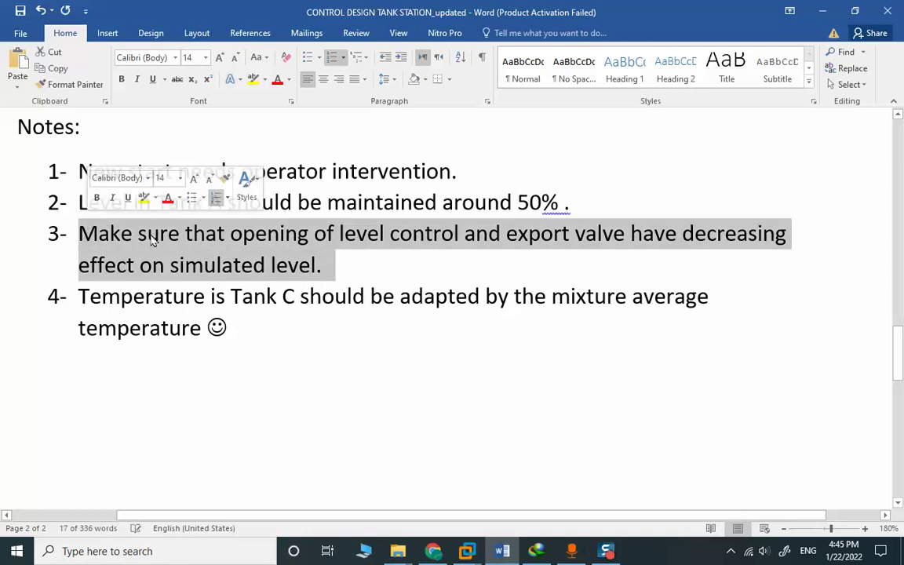
right_click(553, 208)
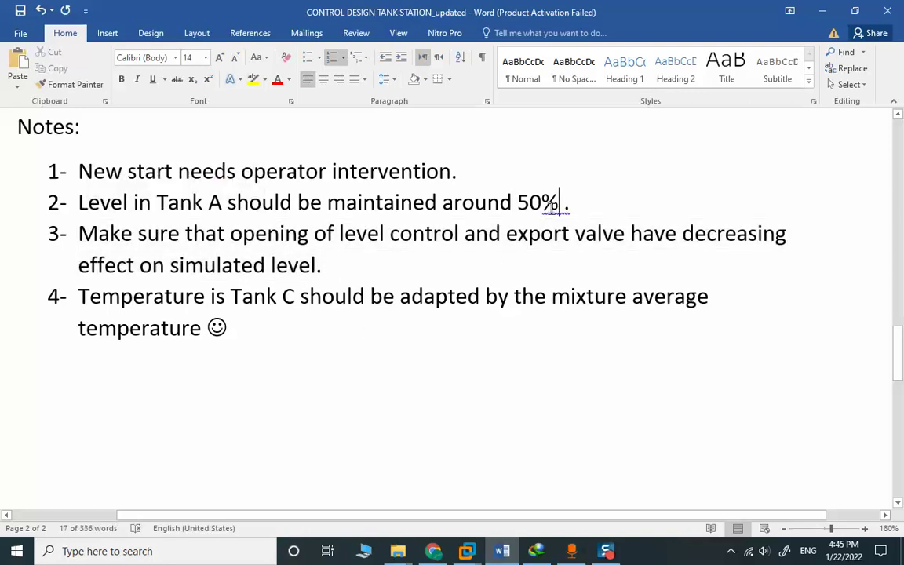
left_click(576, 226)
left_click(541, 259)
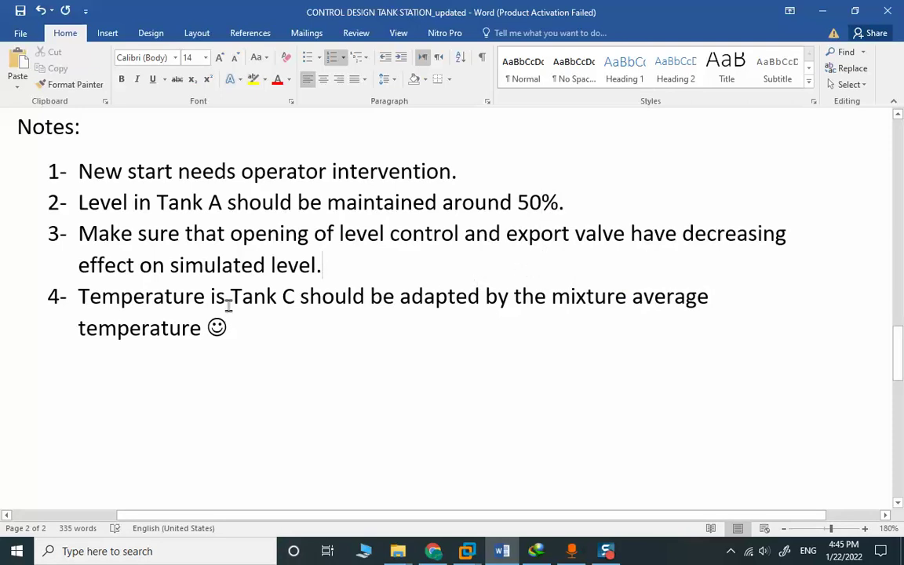
- Change 'is' to 'in' in item 4 so it reads 'Temperature in Tank C'
left_click_drag(225, 301, 215, 301)
type("n")
left_click(369, 325)
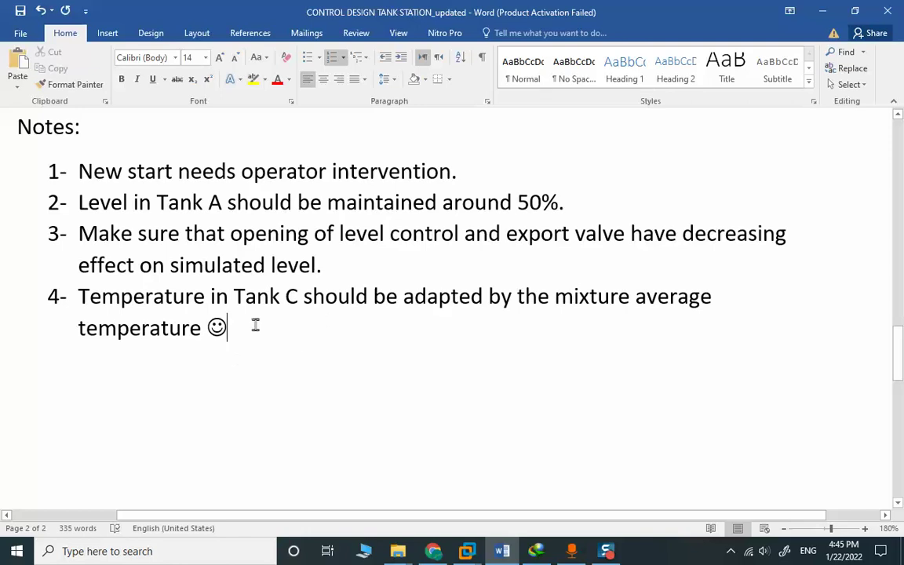
- Bring PCS 7 forward in VMware Full Screen and open the AREA1 Tank A picture
mouse_move(463, 552)
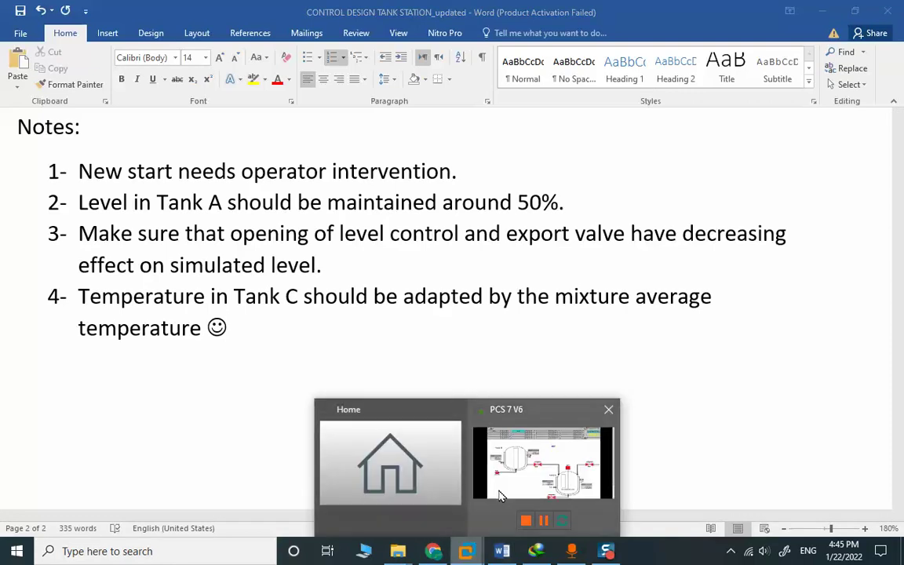
left_click(517, 455)
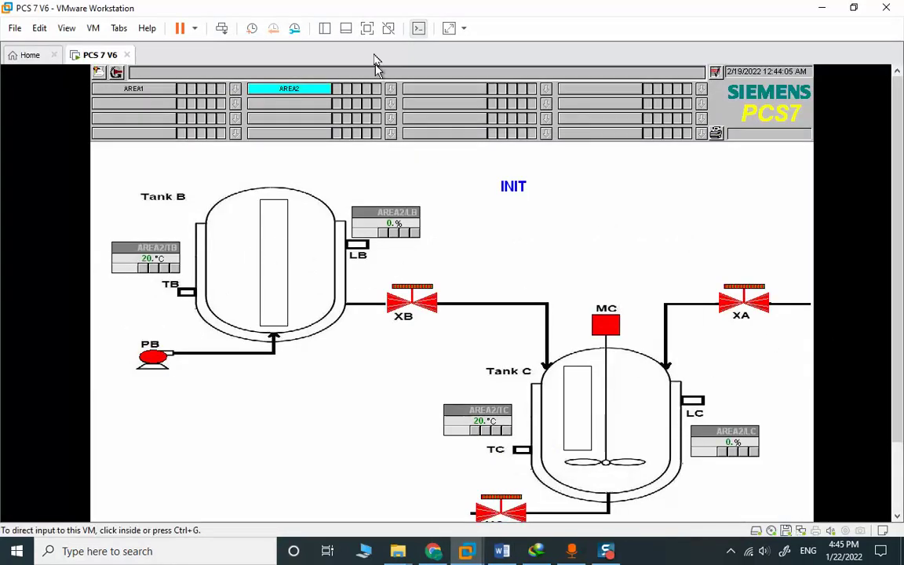
left_click(367, 29)
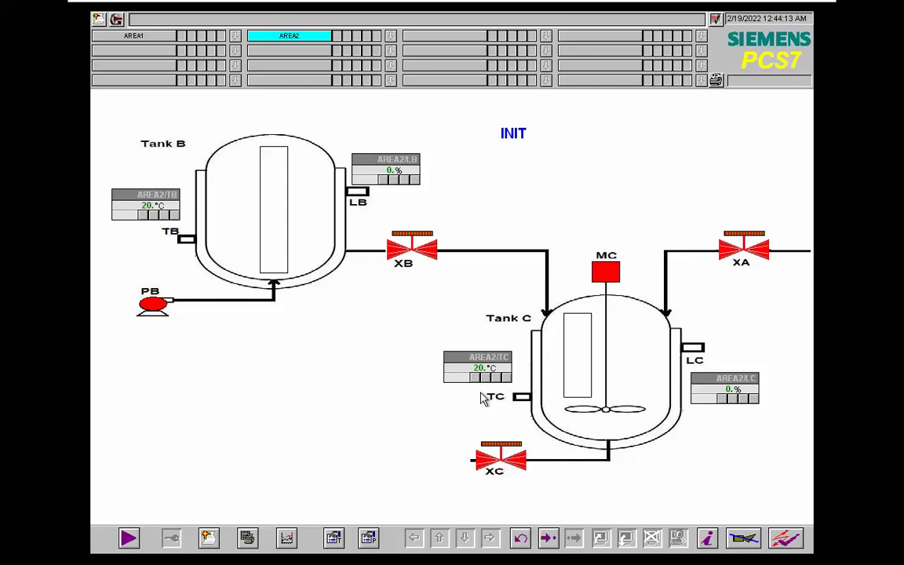
left_click(154, 38)
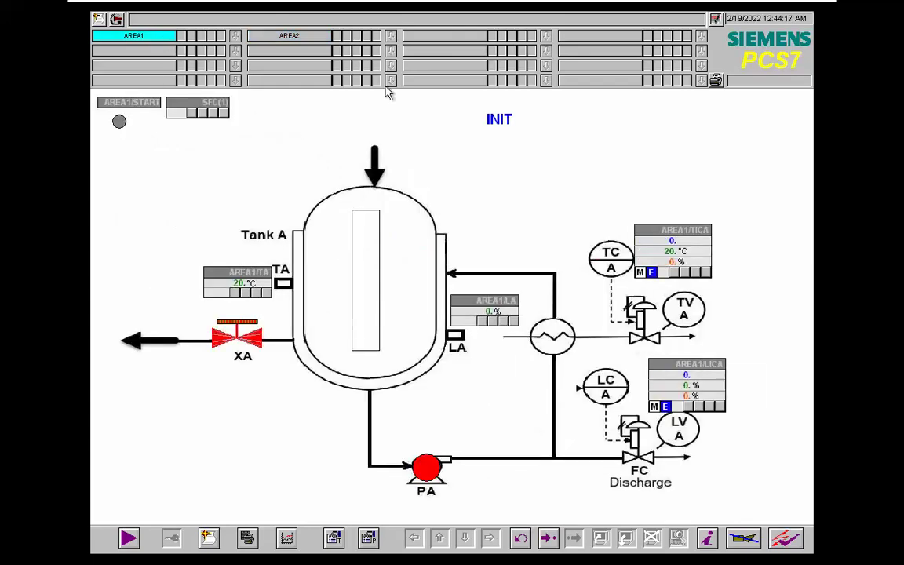
- Set the AREA1/START faceplate command to On, confirm with OK, and close the faceplate
left_click(131, 103)
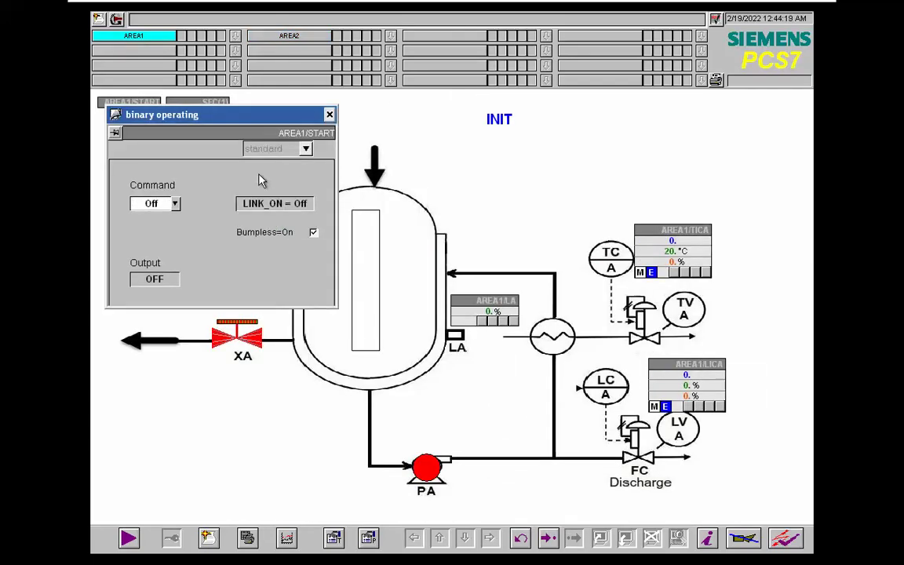
left_click(175, 203)
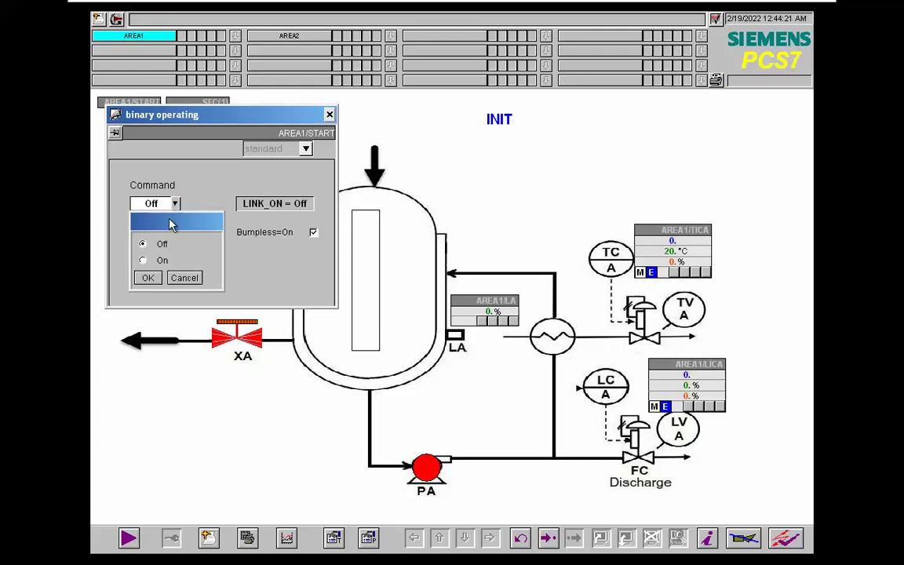
left_click(142, 260)
left_click(148, 278)
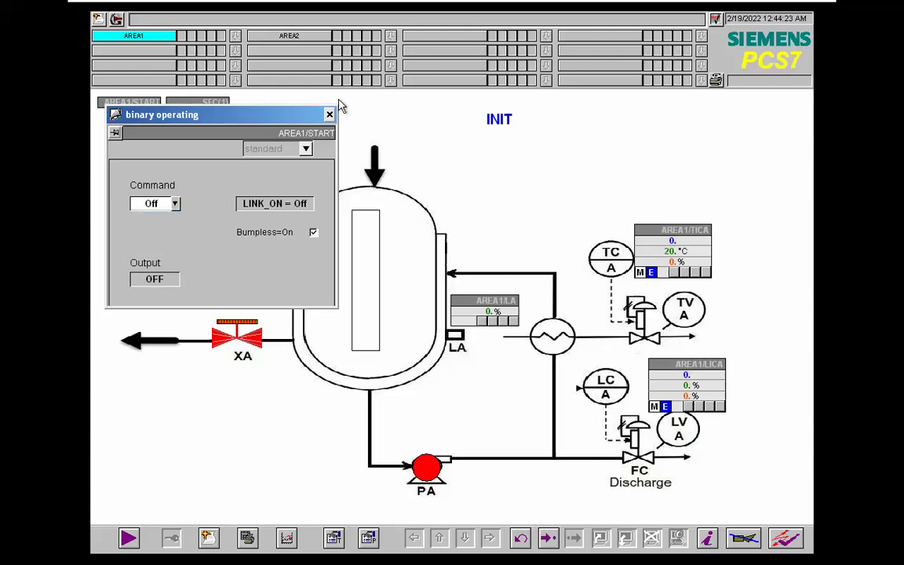
left_click(329, 114)
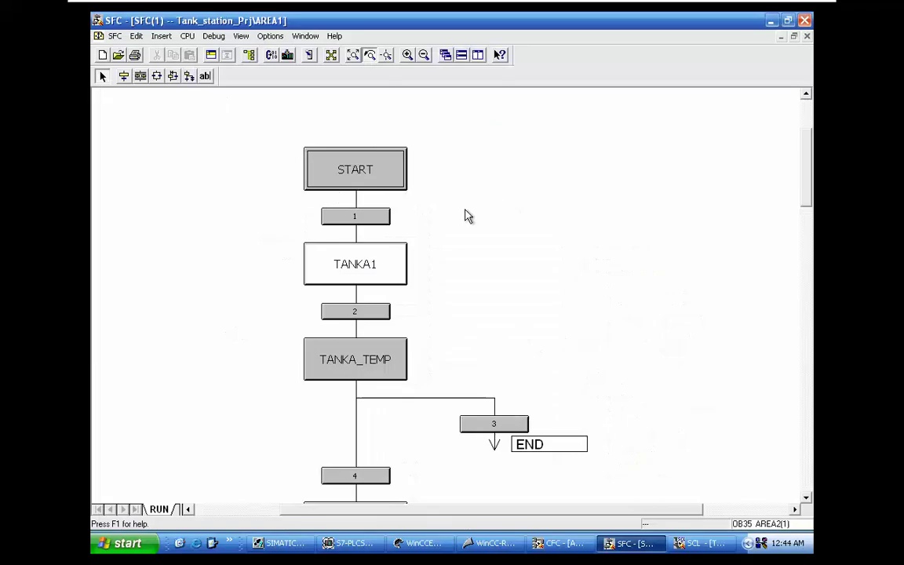
- Put SFC(1) into test mode, confirming twice to register the CPU
left_click(310, 55)
left_click(362, 322)
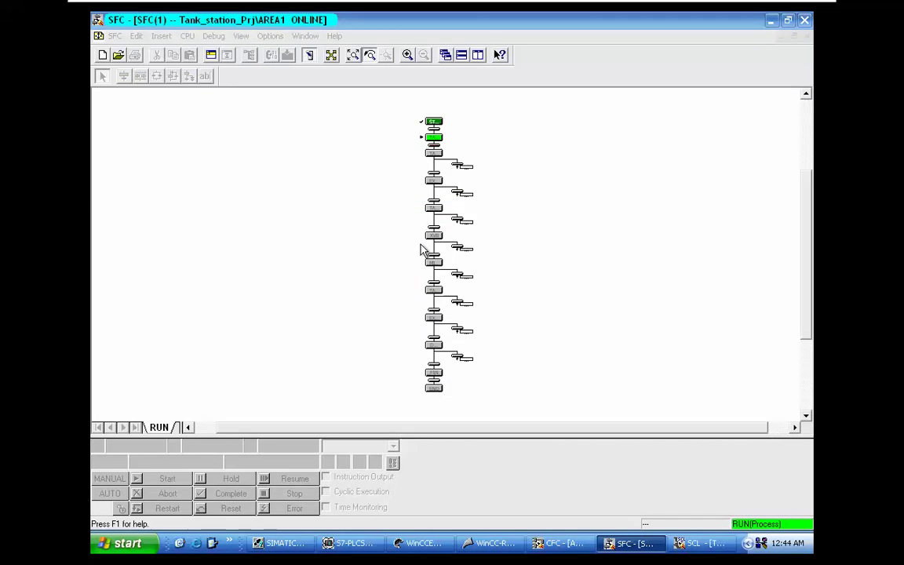
left_click(368, 317)
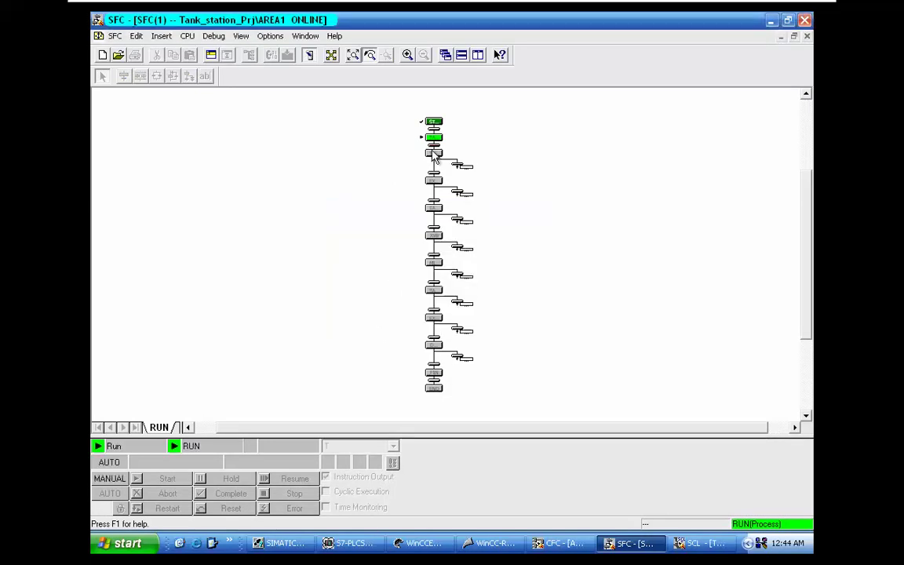
- Zoom in to check transition 2's level condition, then return to the WinCC Tank A picture
left_click(406, 55)
left_click(407, 55)
left_click(406, 55)
scroll(456, 248, "up", 10)
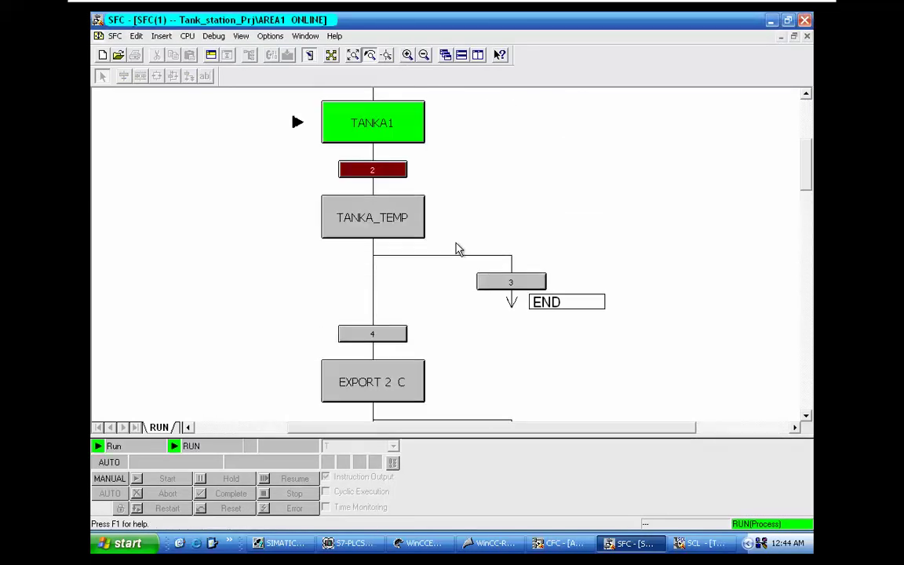
double_click(382, 318)
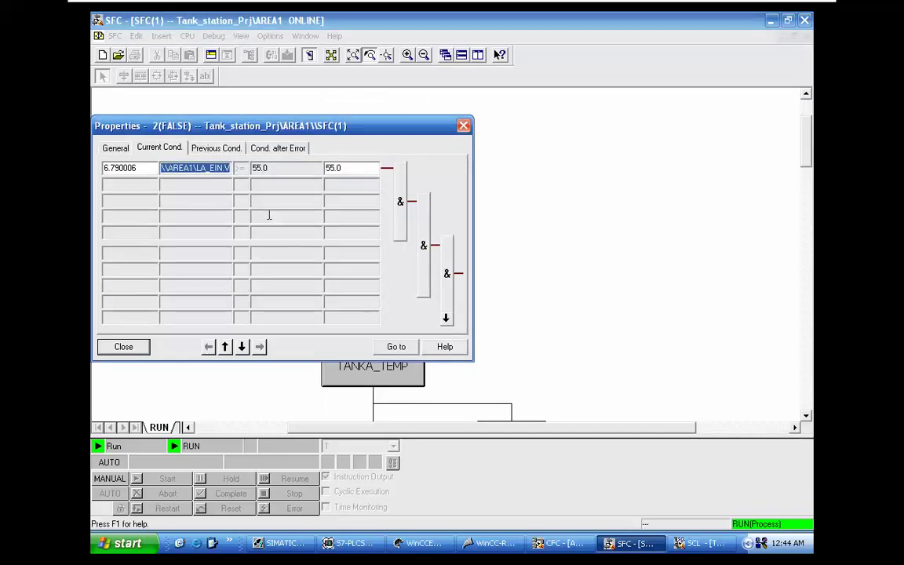
left_click(463, 126)
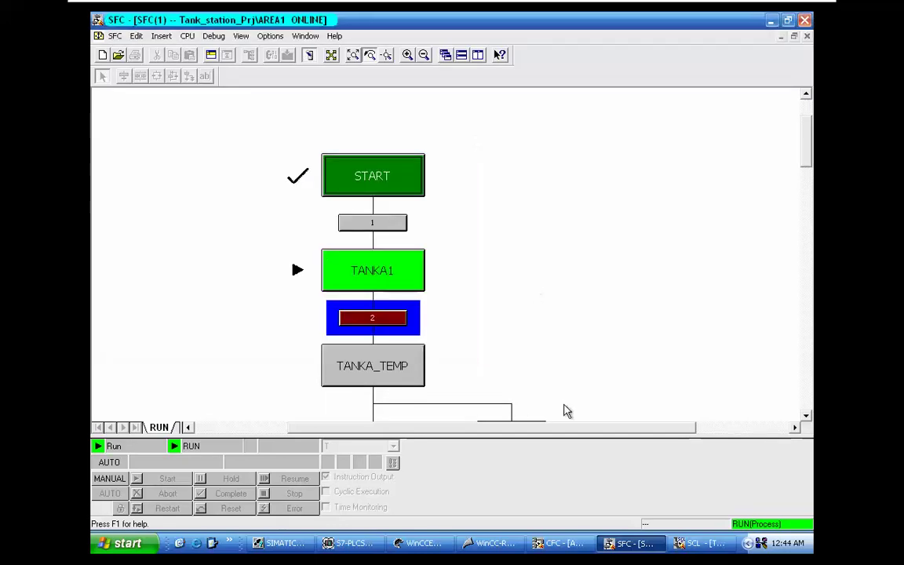
left_click(490, 543)
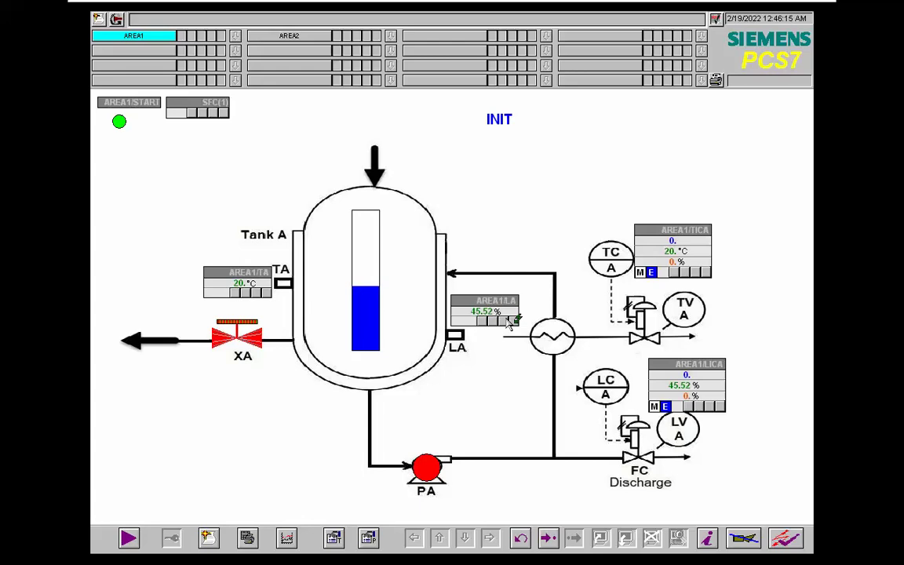
- Wait while Tank A fills to about 46% and its temperature rises past 50 °C
mouse_move(787, 6)
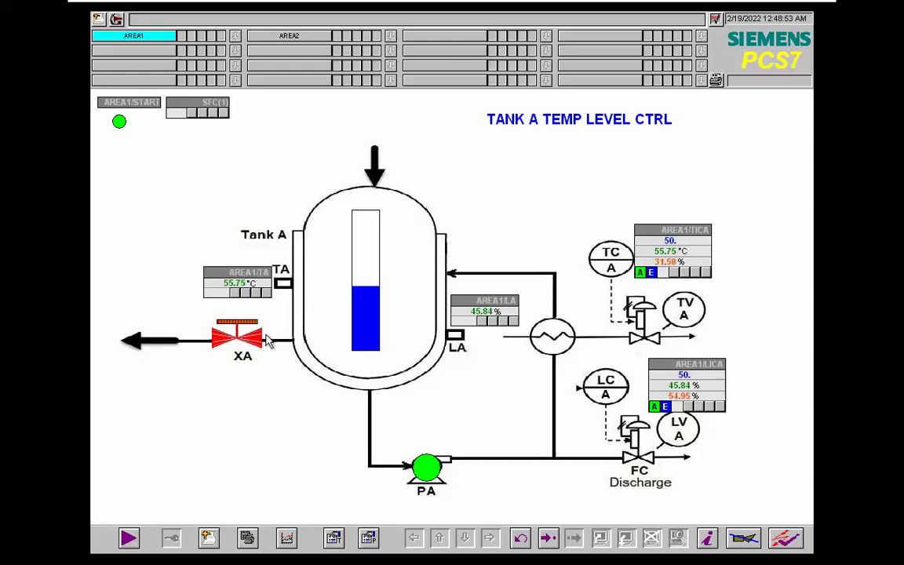
left_click(284, 36)
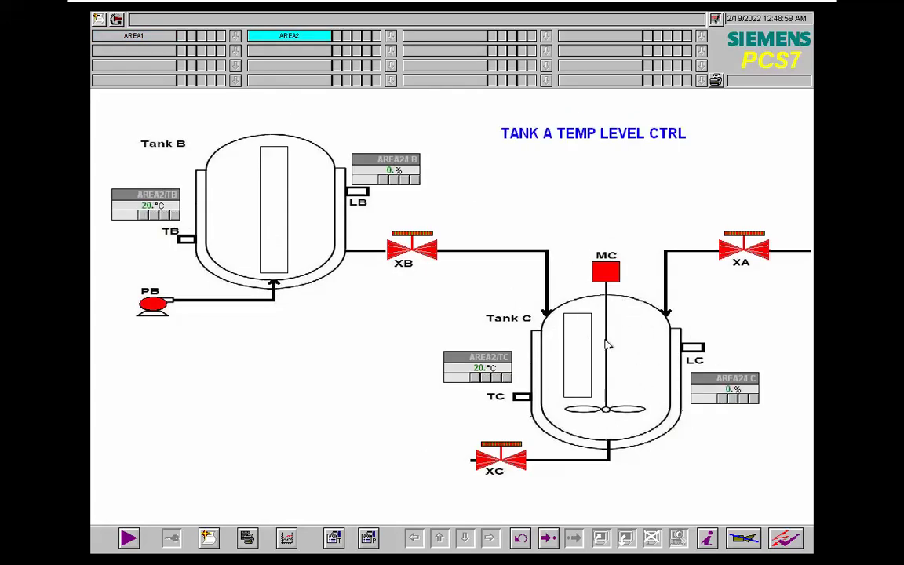
left_click(143, 35)
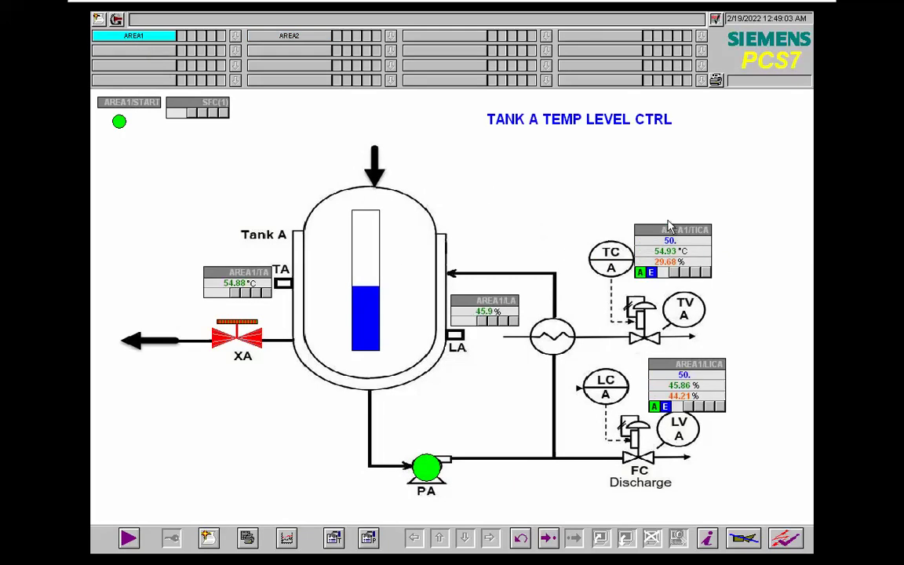